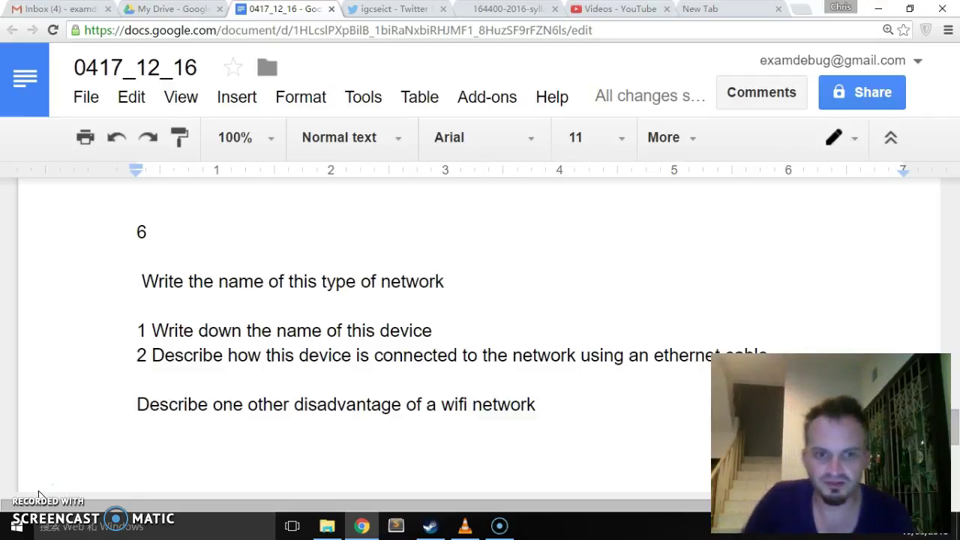
# Add three blank lines below "1 Write down the name of this device" and enter WLAN as the answer there
pyautogui.doubleClick(514, 342)
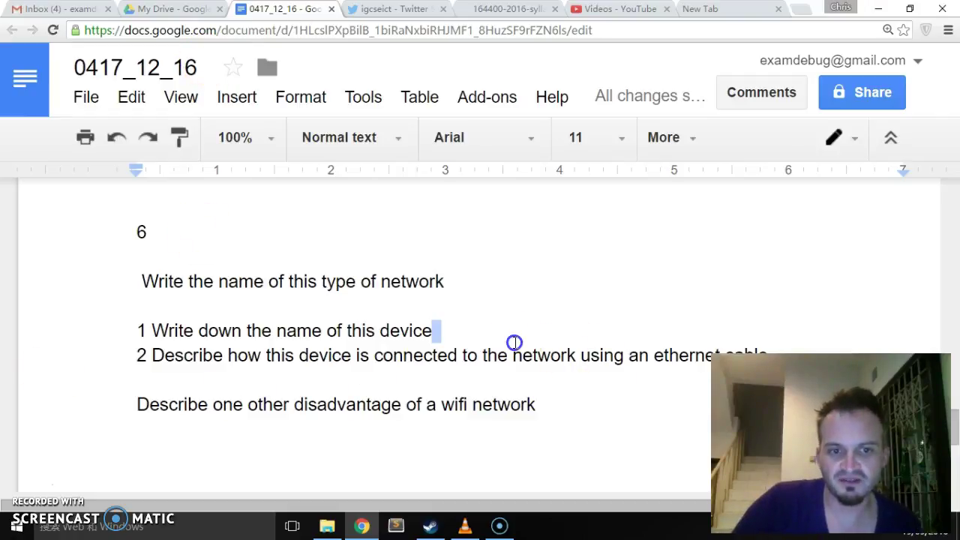
pyautogui.press('Left')
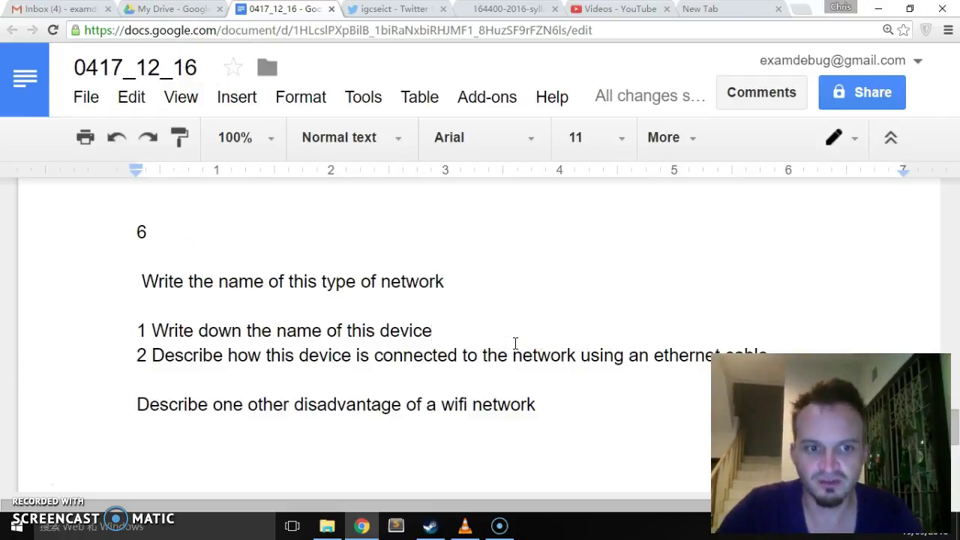
pyautogui.press('Return')
pyautogui.press('Return')
pyautogui.press('Return')
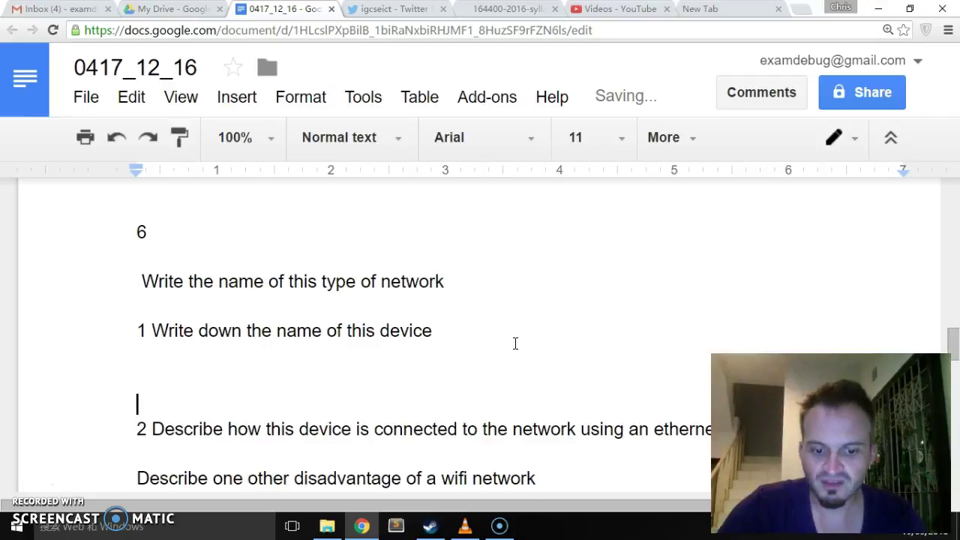
pyautogui.press('Up')
pyautogui.write('LAN')
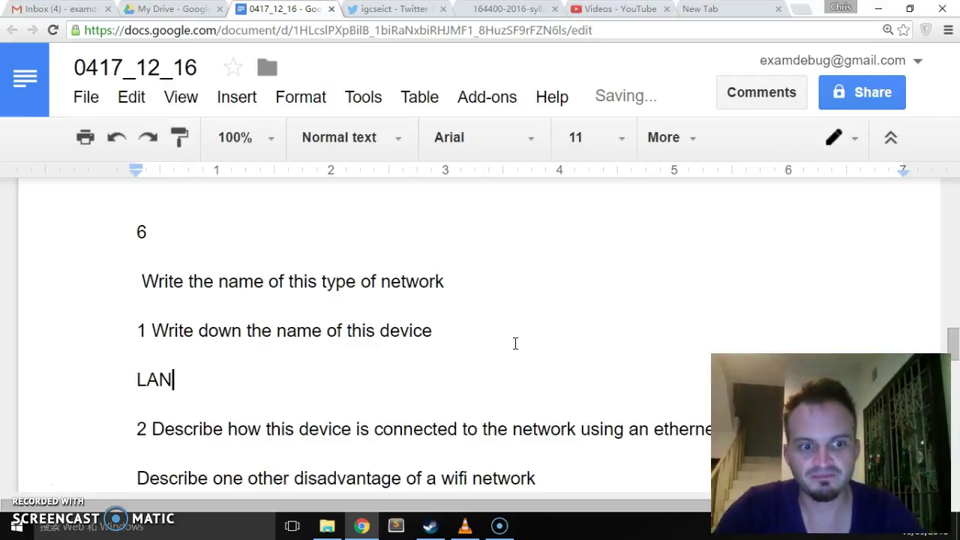
pyautogui.press('Left')
pyautogui.press('Left')
pyautogui.press('Left')
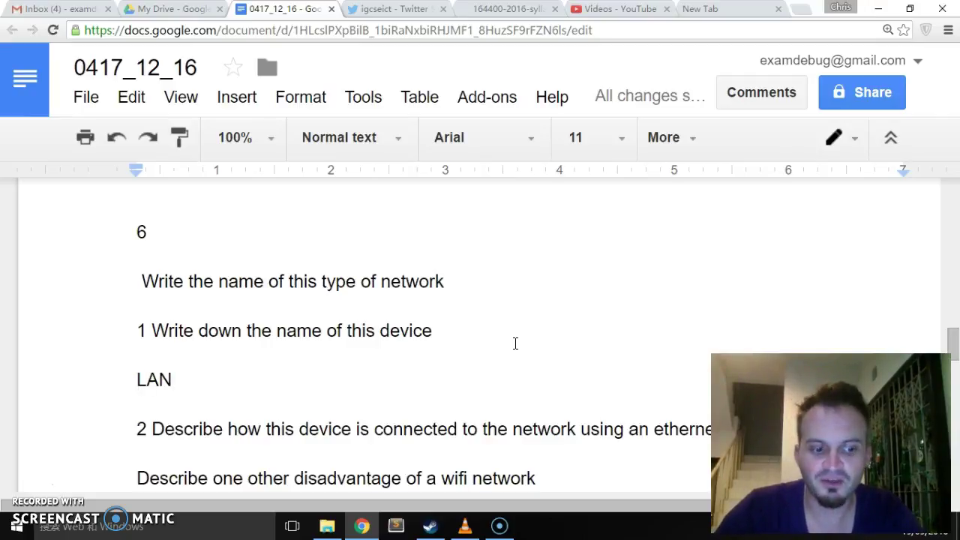
pyautogui.write('W')
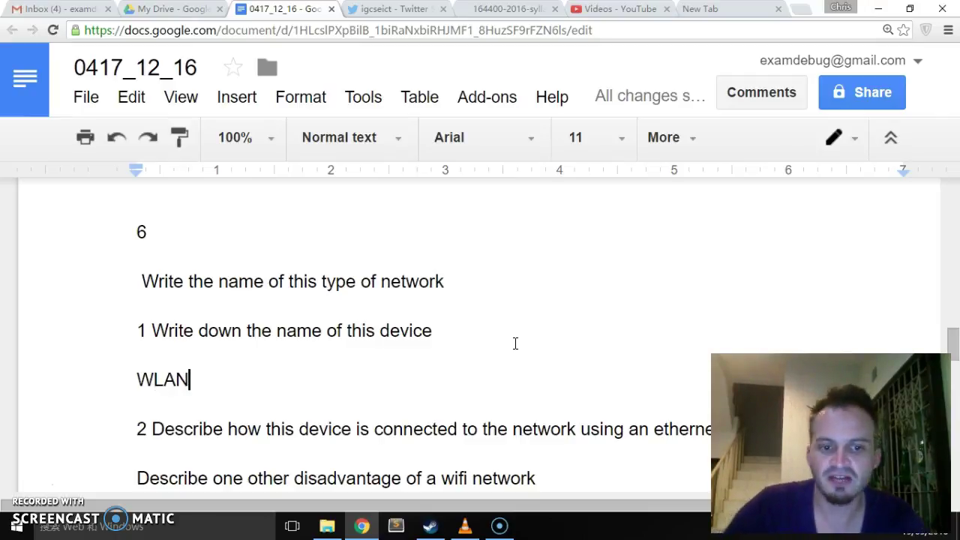
# Remove the network-type answer from below "1 Write down the name of this device"
pyautogui.scroll(-2, 515, 343)
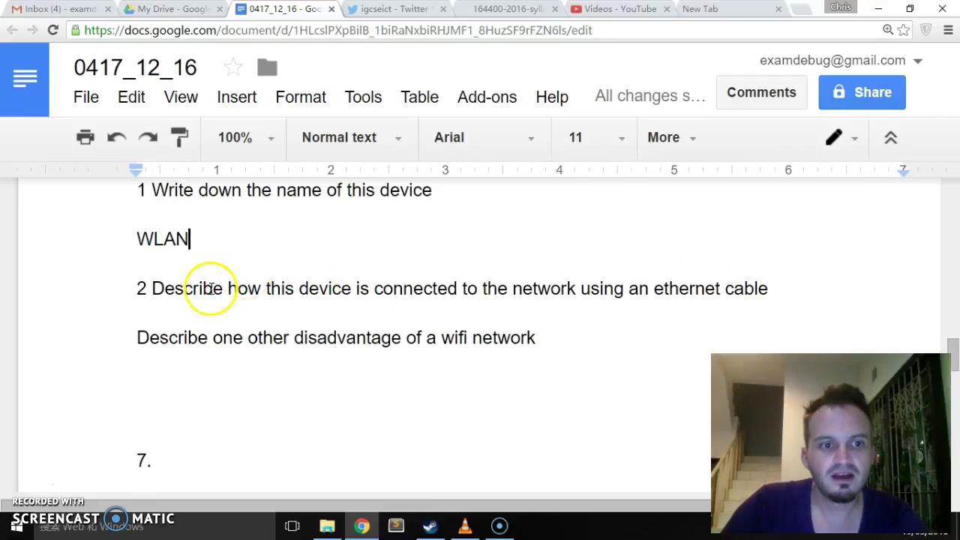
pyautogui.scroll(1, 225, 293)
pyautogui.scroll(1, 268, 300)
pyautogui.moveTo(247, 386); pyautogui.dragTo(130, 384)
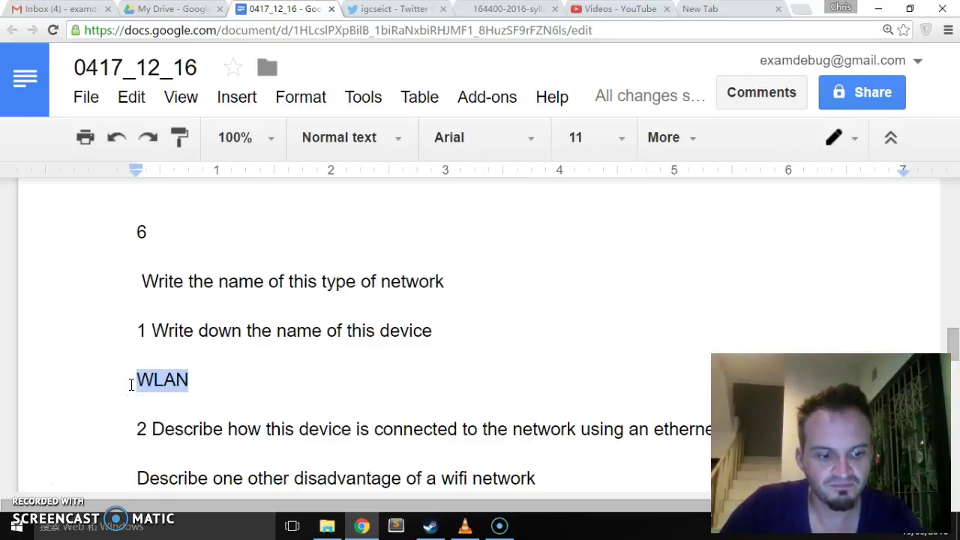
pyautogui.write('LAN')
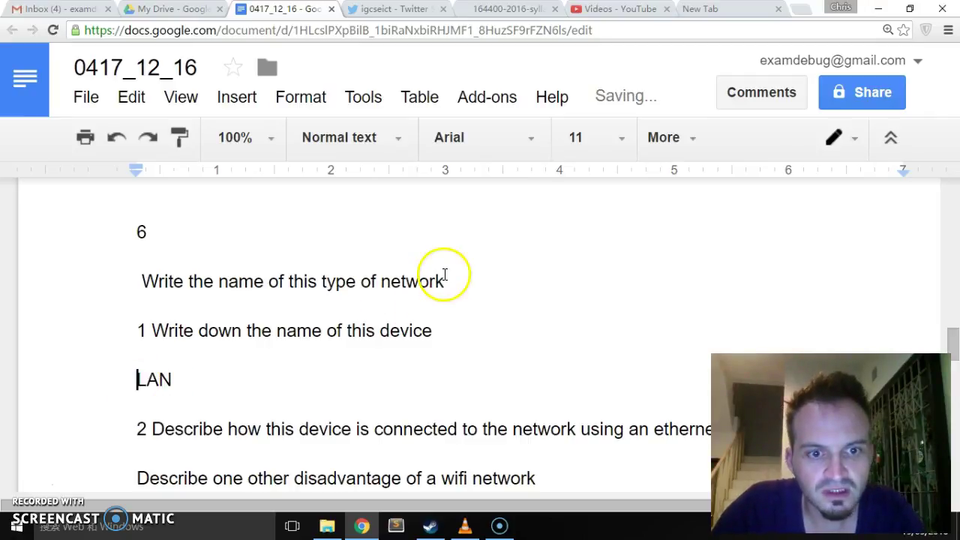
pyautogui.click(221, 375)
pyautogui.press('BackSpace')
pyautogui.press('BackSpace')
pyautogui.press('BackSpace')
pyautogui.press('BackSpace')
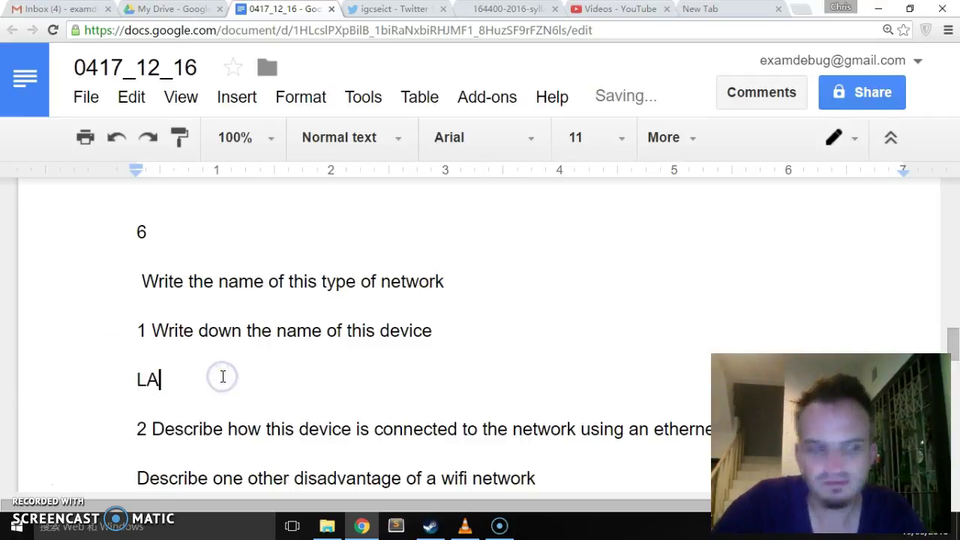
# Enter WLAN as the answer directly below "Write the name of this type of network", with blank space before question 1
pyautogui.press('Return')
pyautogui.press('Return')
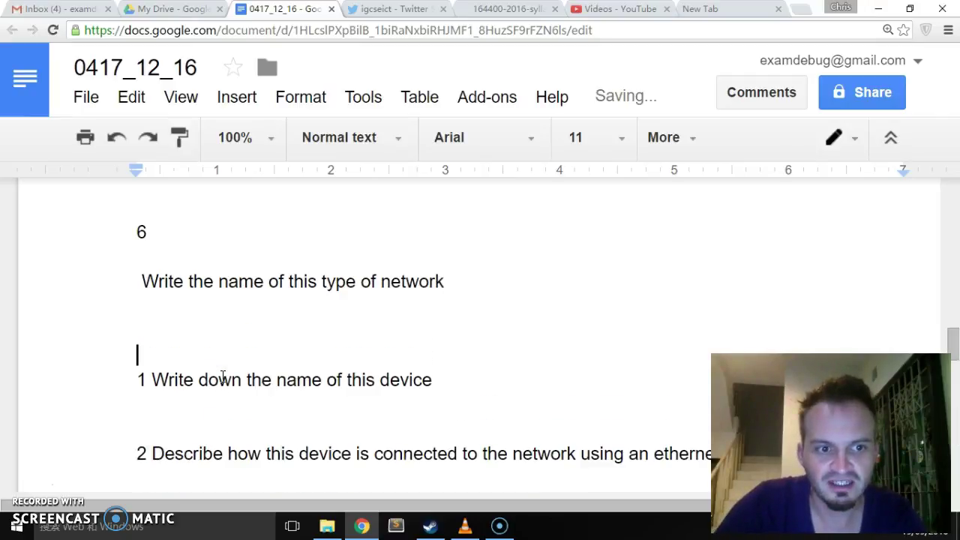
pyautogui.press('Up')
pyautogui.press('Up')
pyautogui.write('WLAN')
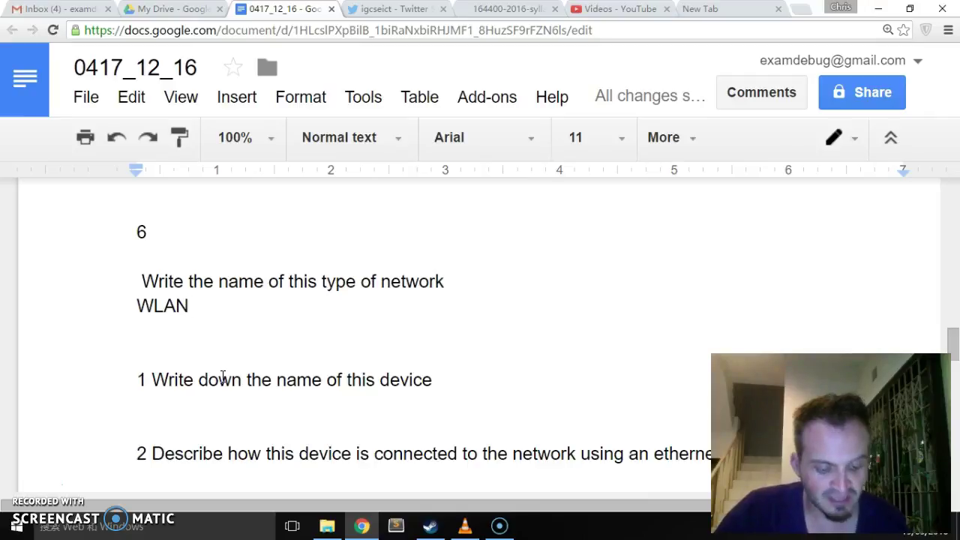
# Enter "Wireless router" as the answer to question 1 about the device's name, leaving a blank line after the question
pyautogui.click(475, 387)
pyautogui.press('Return')
pyautogui.press('Return')
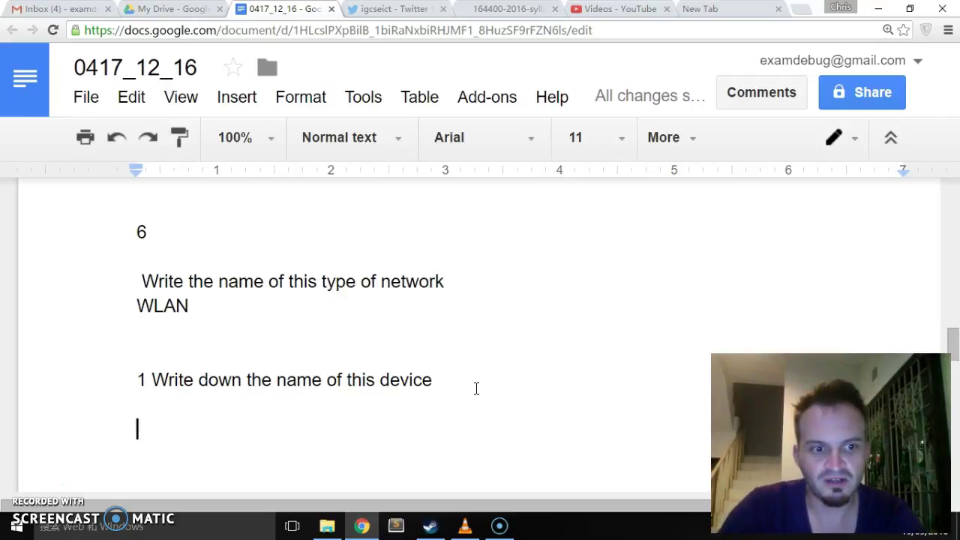
pyautogui.write('Wirel')
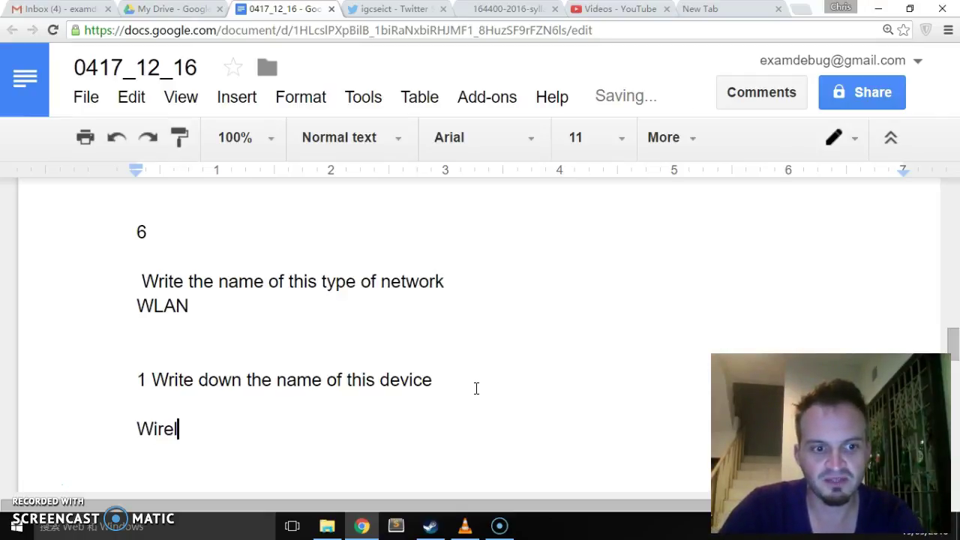
pyautogui.write('ess router')
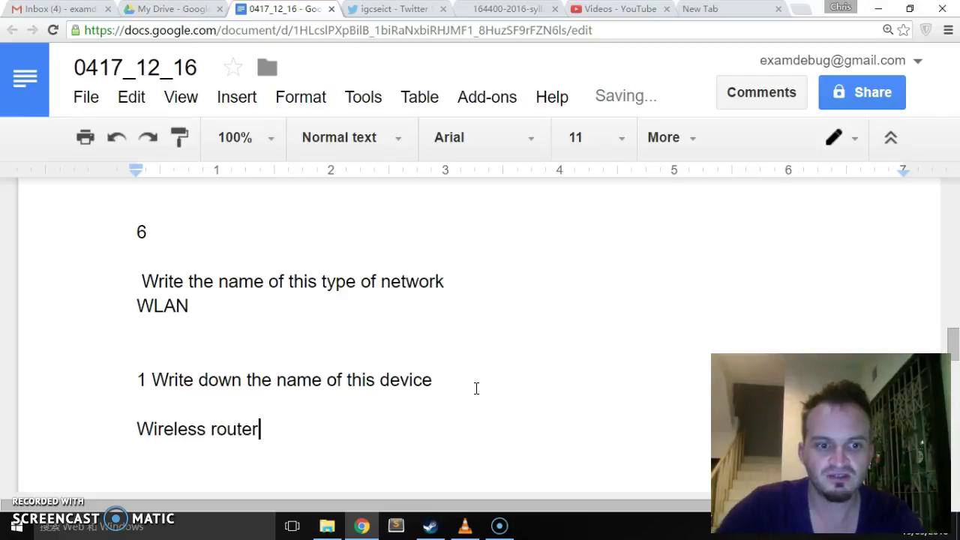
# Add two line breaks after question 2, on connecting the device with an ethernet cable, to make room for its answer
pyautogui.scroll(-2, 407, 374)
pyautogui.scroll(1, 278, 307)
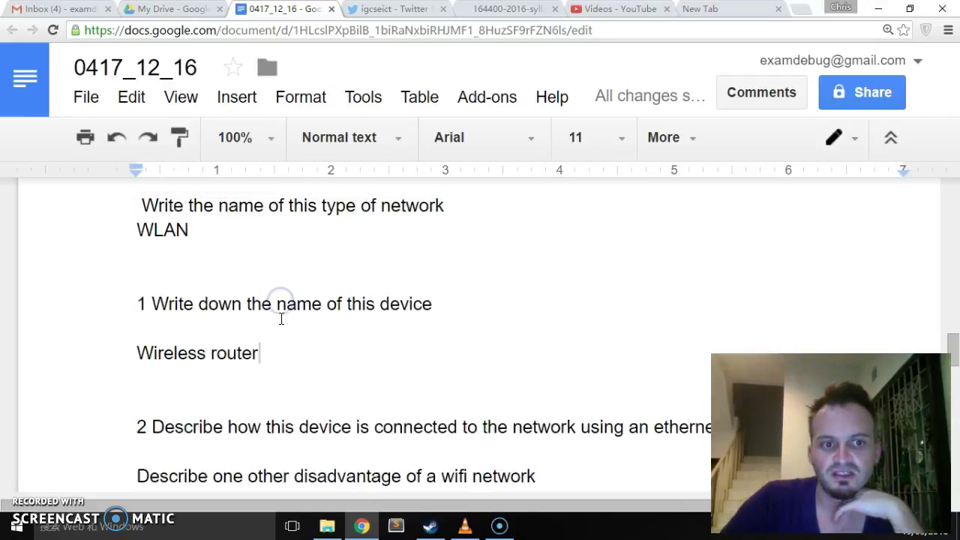
pyautogui.scroll(-2, 385, 401)
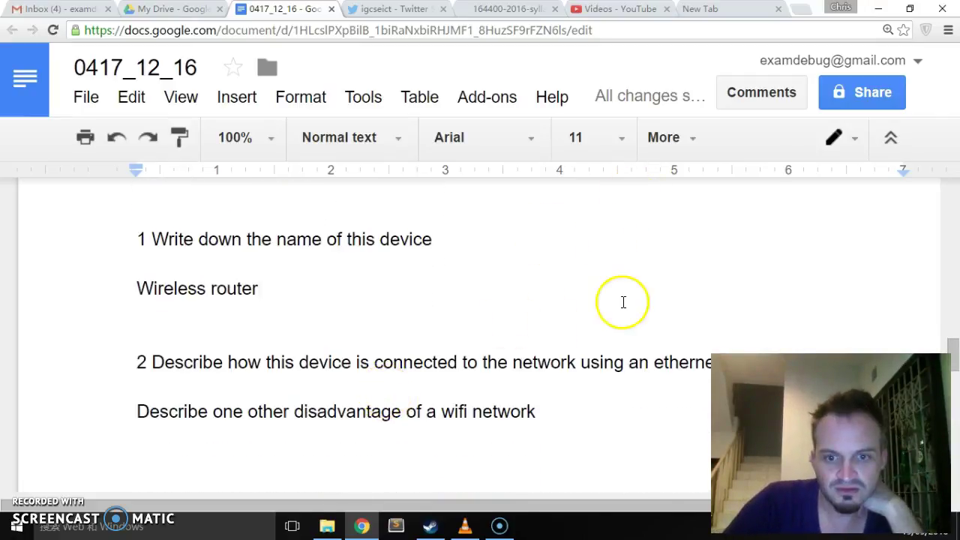
pyautogui.click(786, 291)
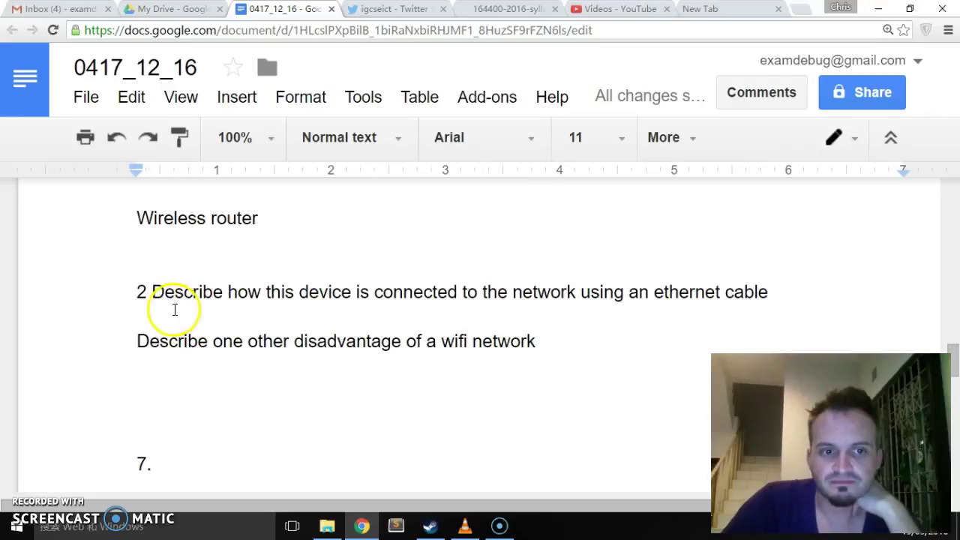
pyautogui.moveTo(152, 291); pyautogui.dragTo(501, 296)
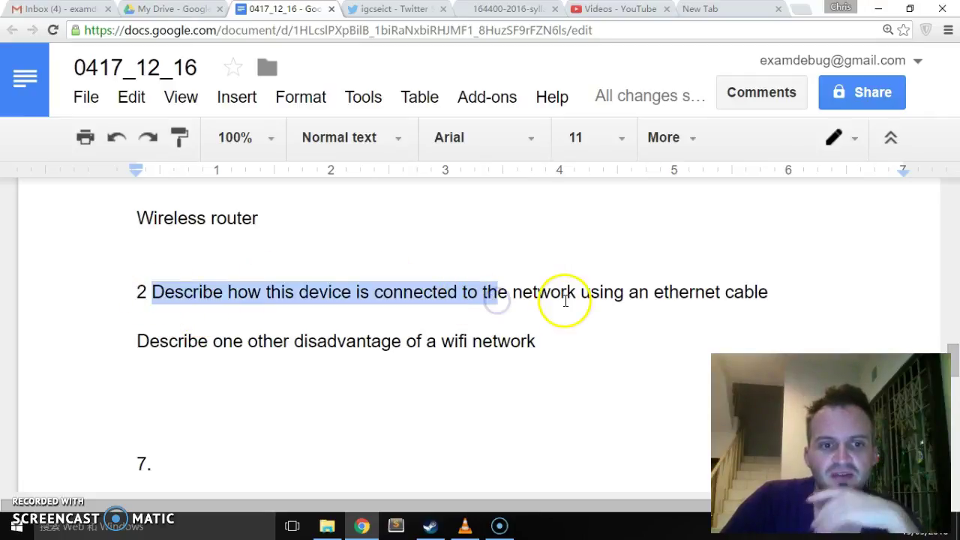
pyautogui.click(526, 299)
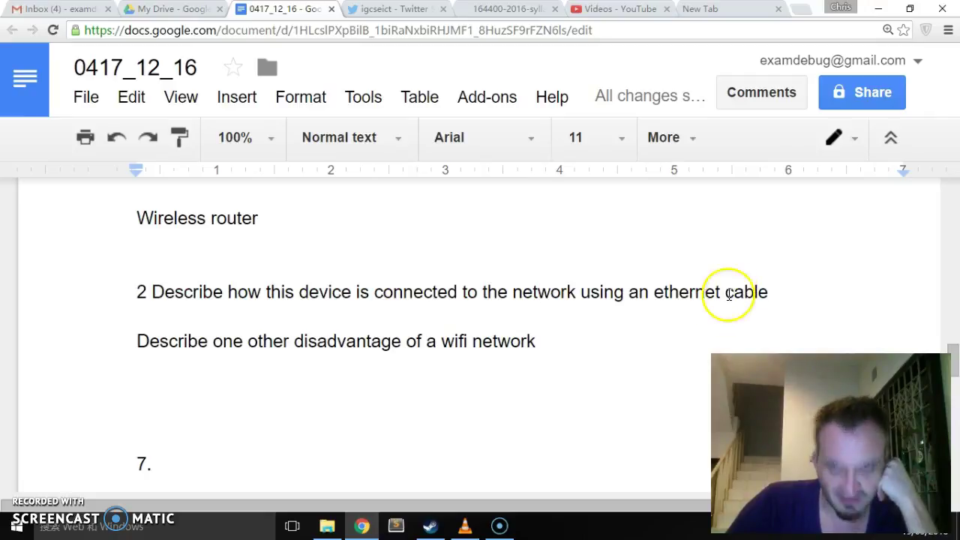
pyautogui.click(768, 291)
pyautogui.press('Return')
pyautogui.press('Return')
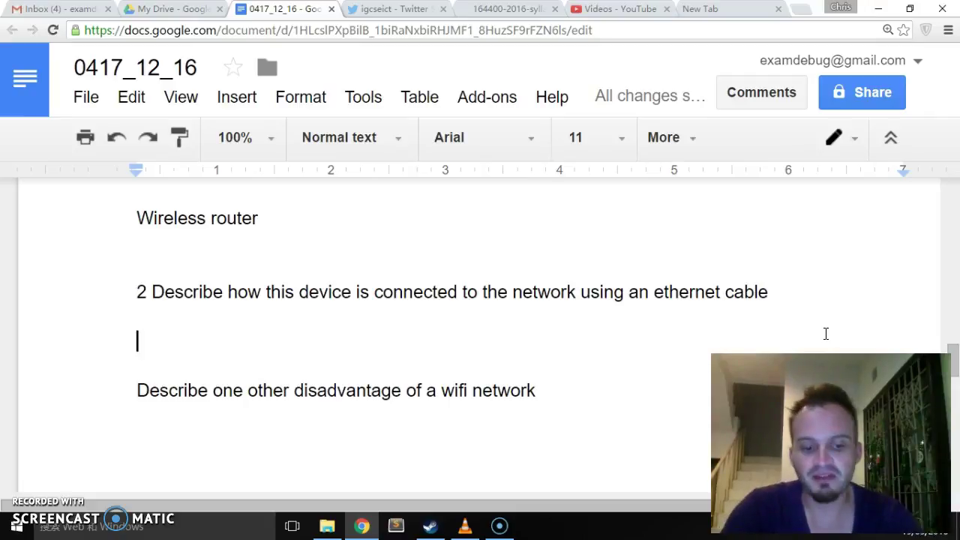
# Begin the answer to question 2 with "The ethernet cable would have to be connected to the NIC on the device"
pyautogui.click(825, 333)
pyautogui.write('T')
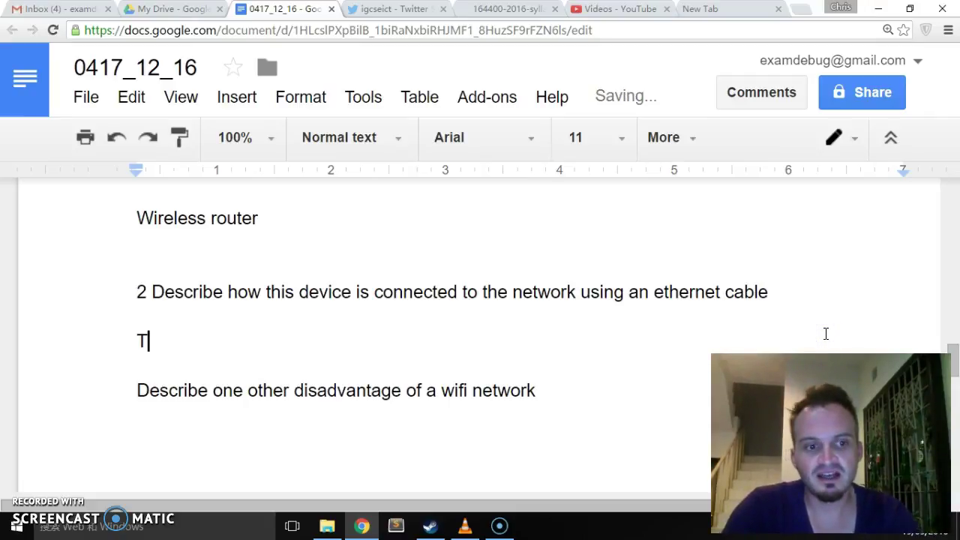
pyautogui.write('he eth')
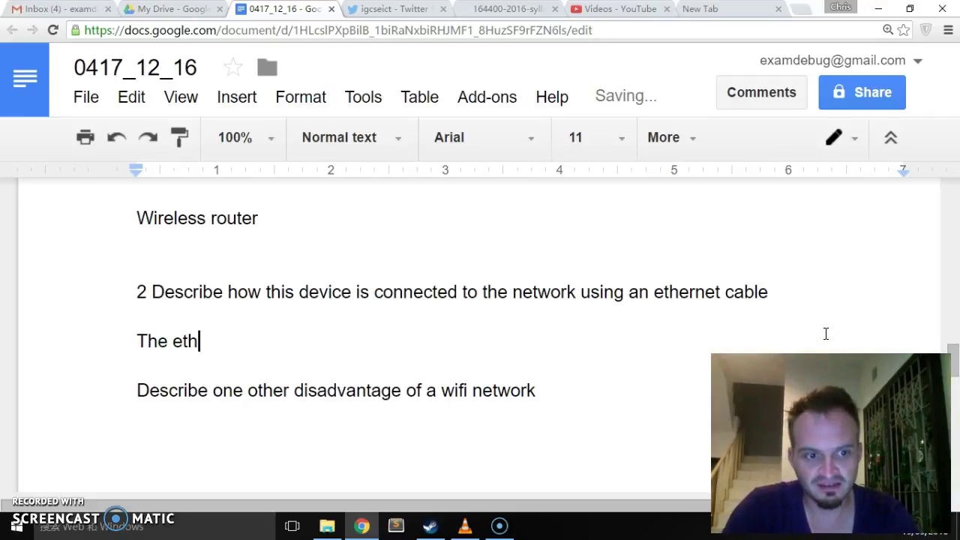
pyautogui.write('er')
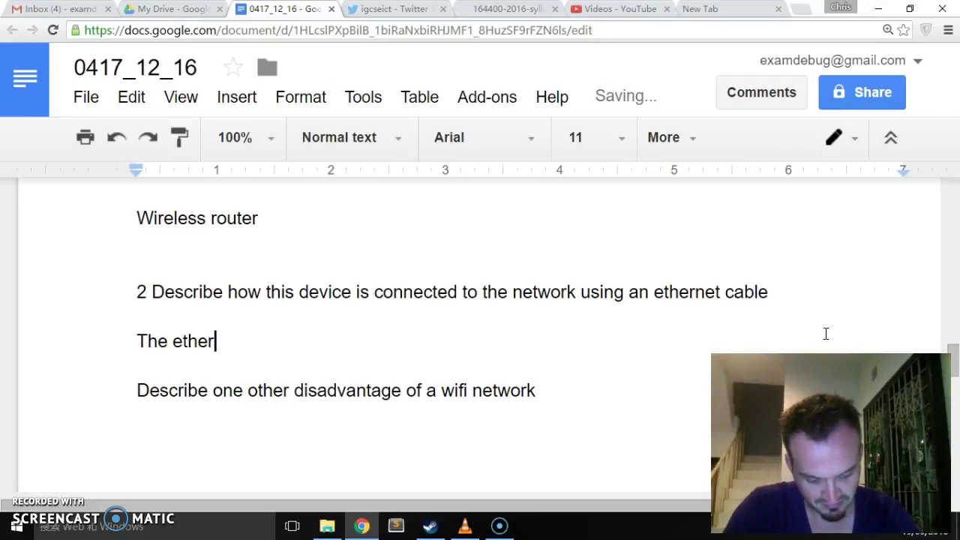
pyautogui.write('net cab')
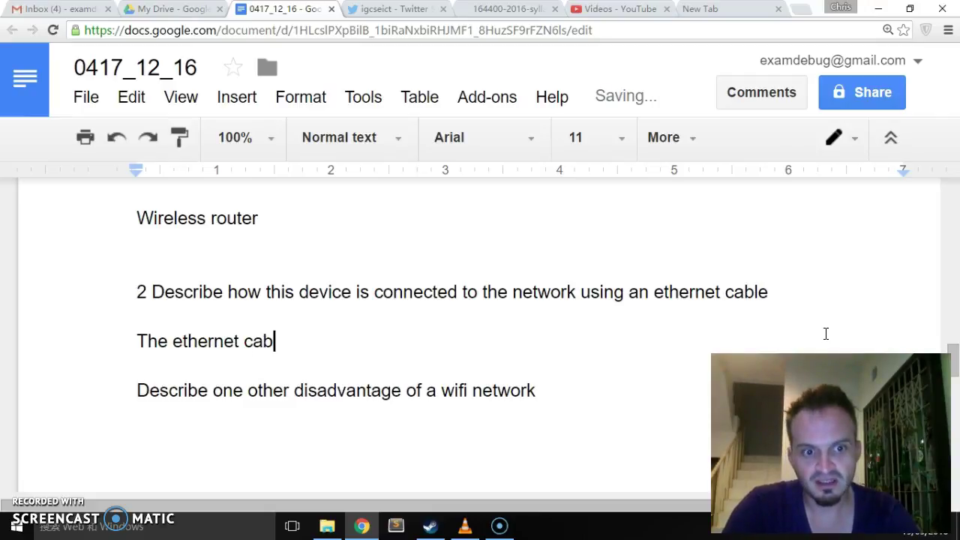
pyautogui.write('le would have to')
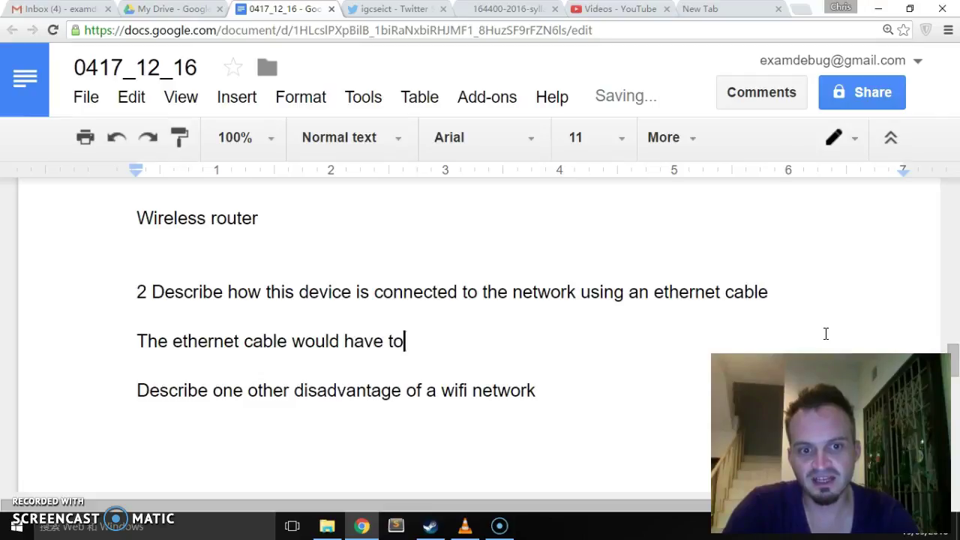
pyautogui.write(' be connect')
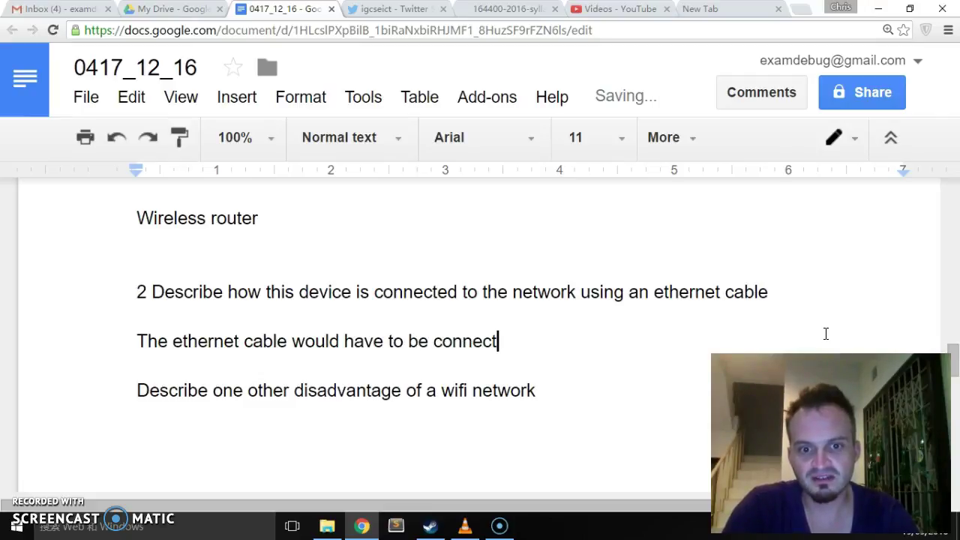
pyautogui.write('ed to theN')
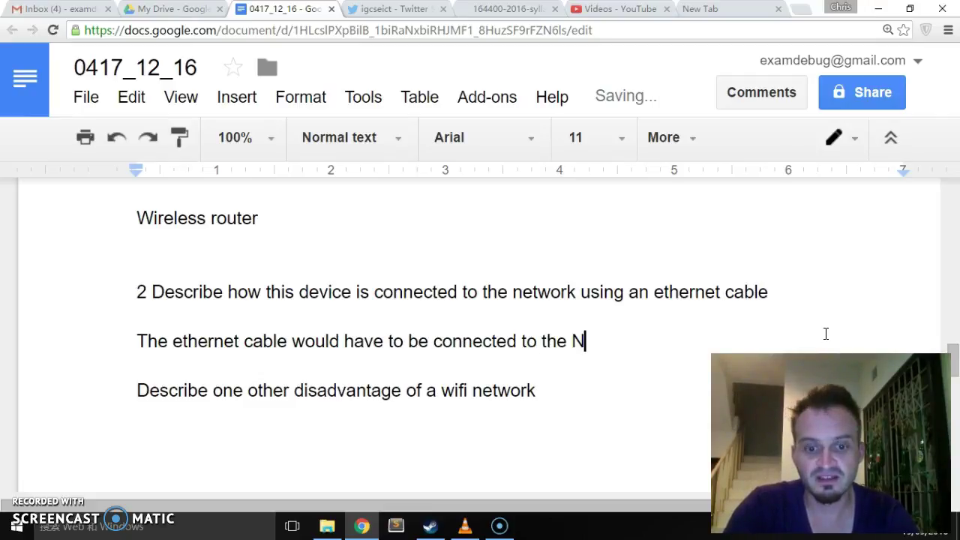
pyautogui.write('IC')
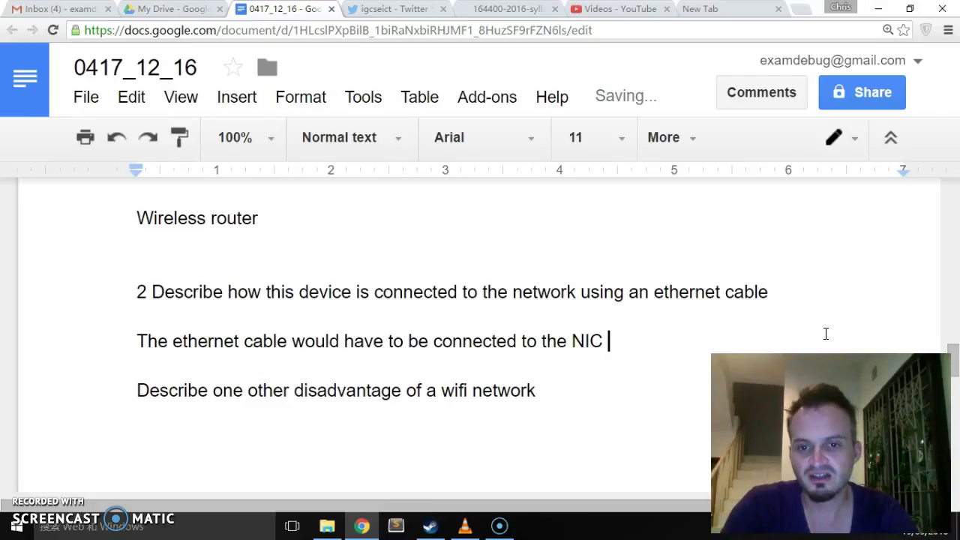
pyautogui.write(' on the ')
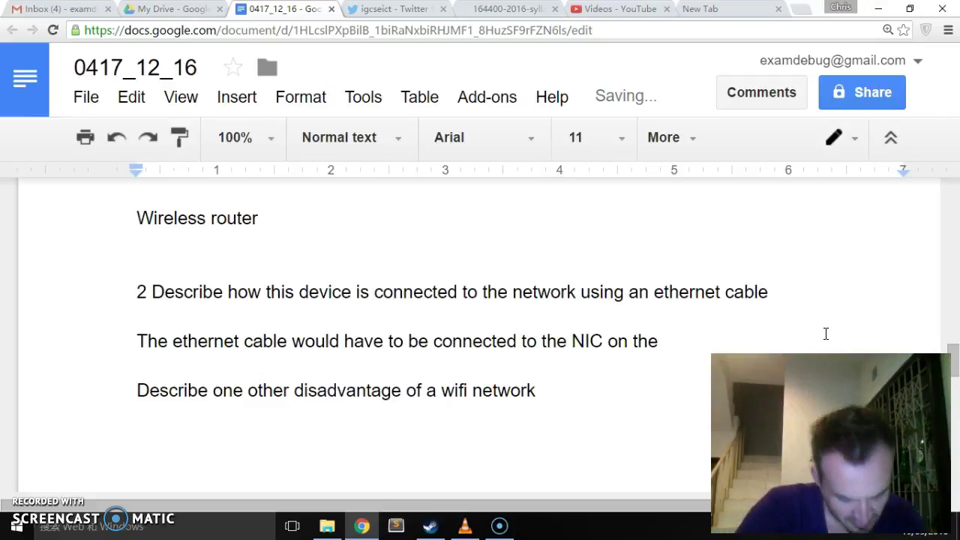
pyautogui.write('device ')
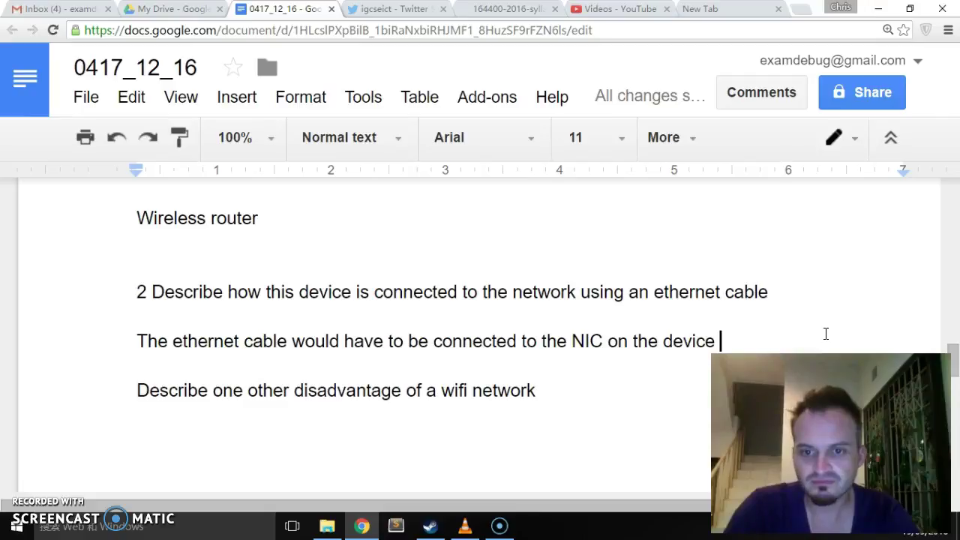
# Extend the answer to question 2 with "and from there to another device"
pyautogui.write('and from there to ')
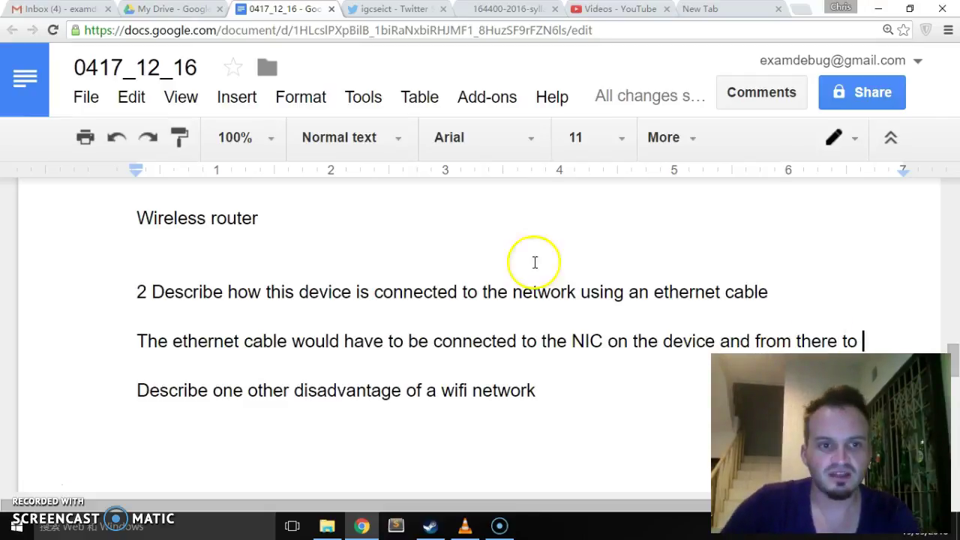
pyautogui.write('antoher')
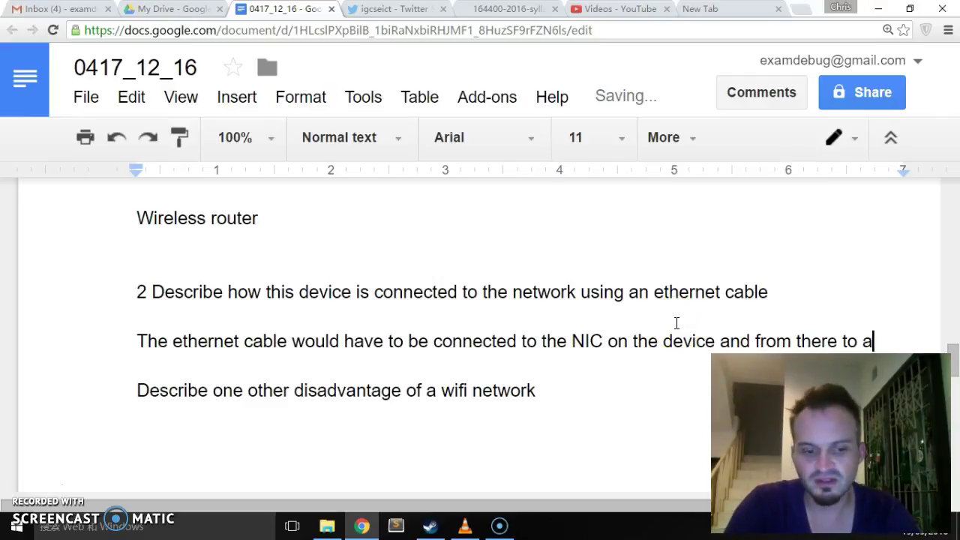
pyautogui.press('BackSpace')
pyautogui.press('BackSpace')
pyautogui.press('BackSpace')
pyautogui.press('BackSpace')
pyautogui.press('BackSpace')
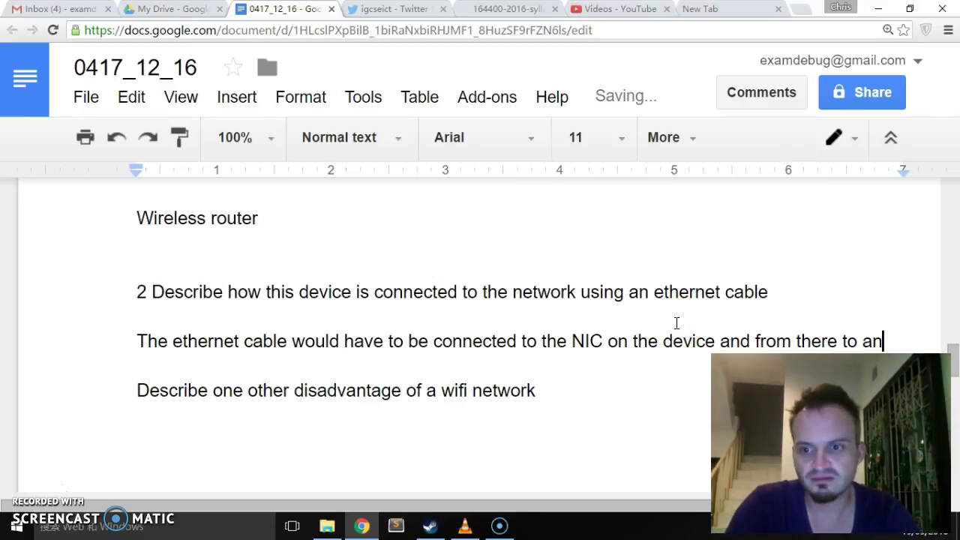
pyautogui.write('other device')
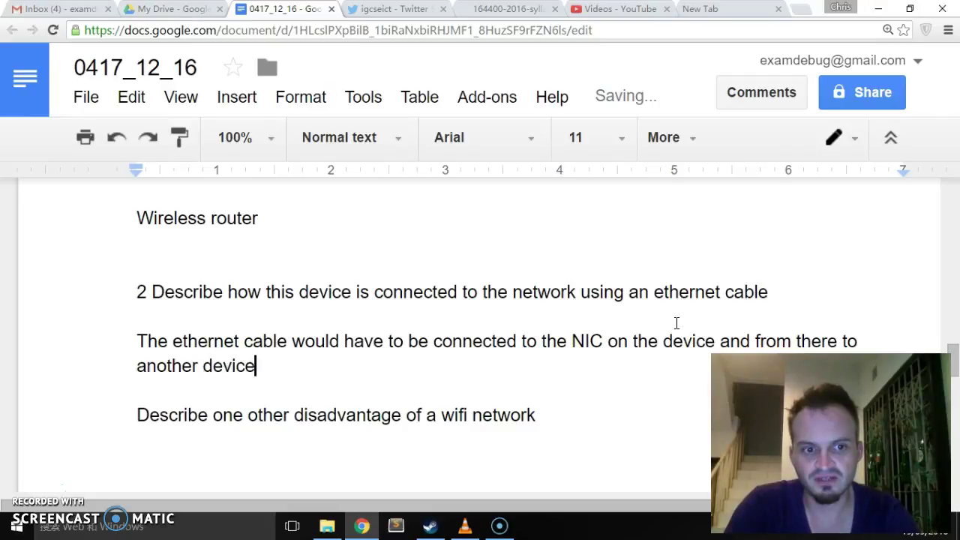
# Complete the answer to question 2 with "such as a router or switch."
pyautogui.write(' such as ')
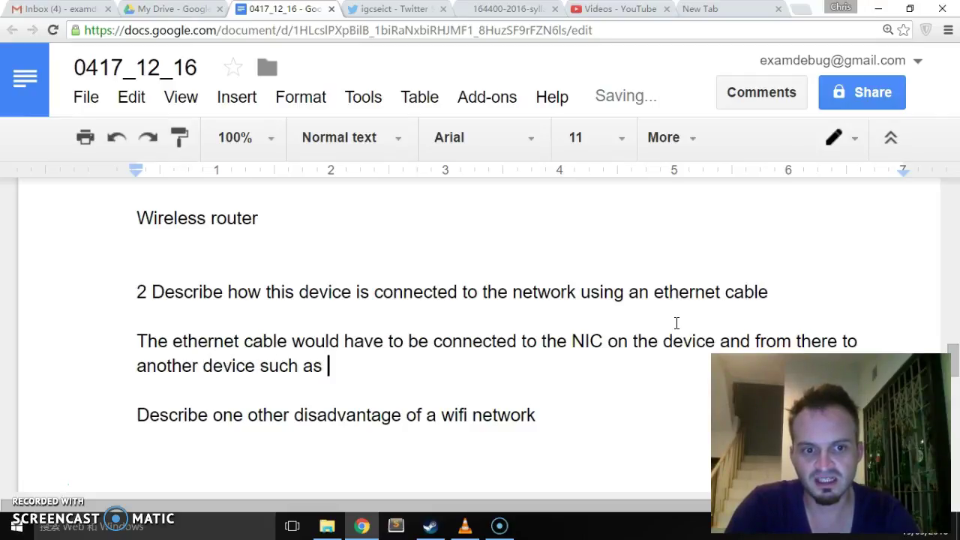
pyautogui.write('a router ')
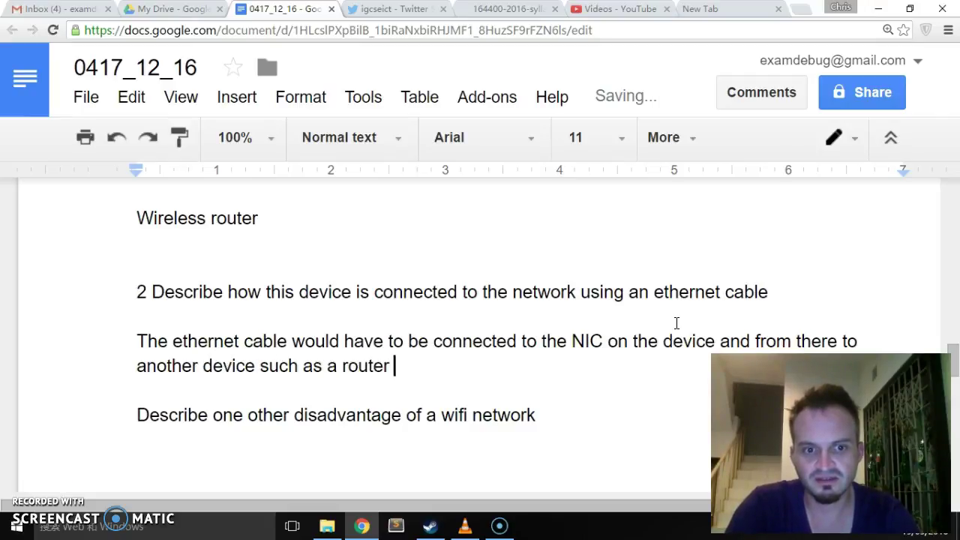
pyautogui.write('or swi')
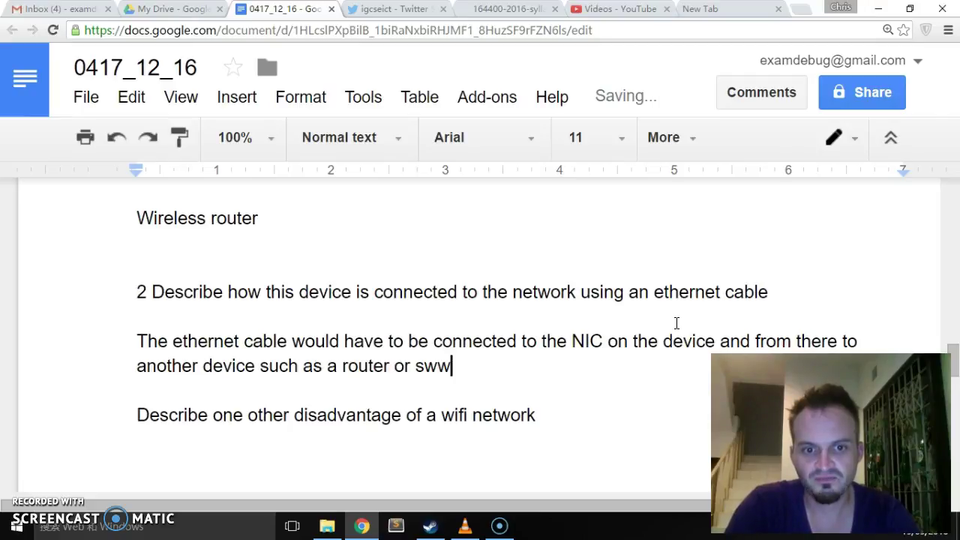
pyautogui.write('tch')
pyautogui.press('BackSpace')
pyautogui.write('.')
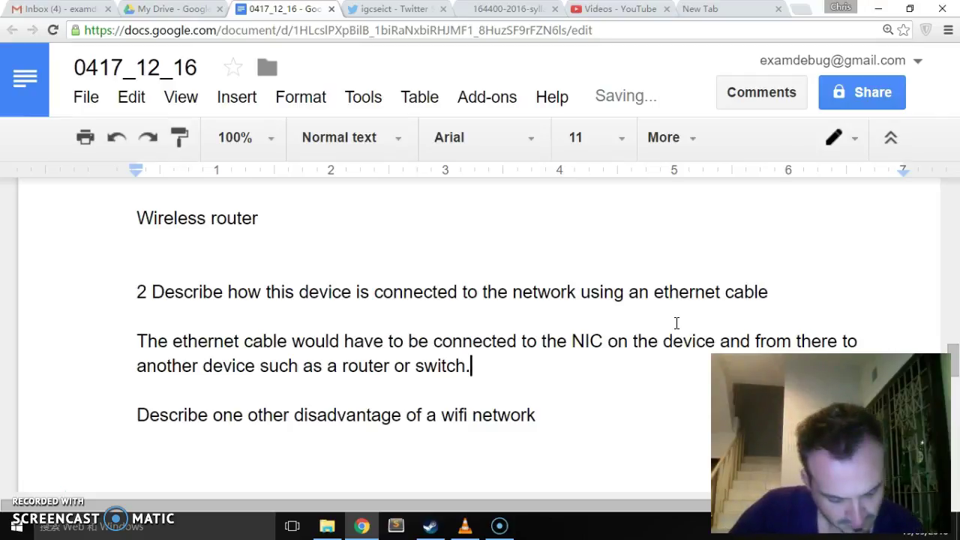
# Start a numbered list below the wifi network disadvantage question with "Less secure" as item 1, and add an empty second item
pyautogui.scroll(-1, 370, 345)
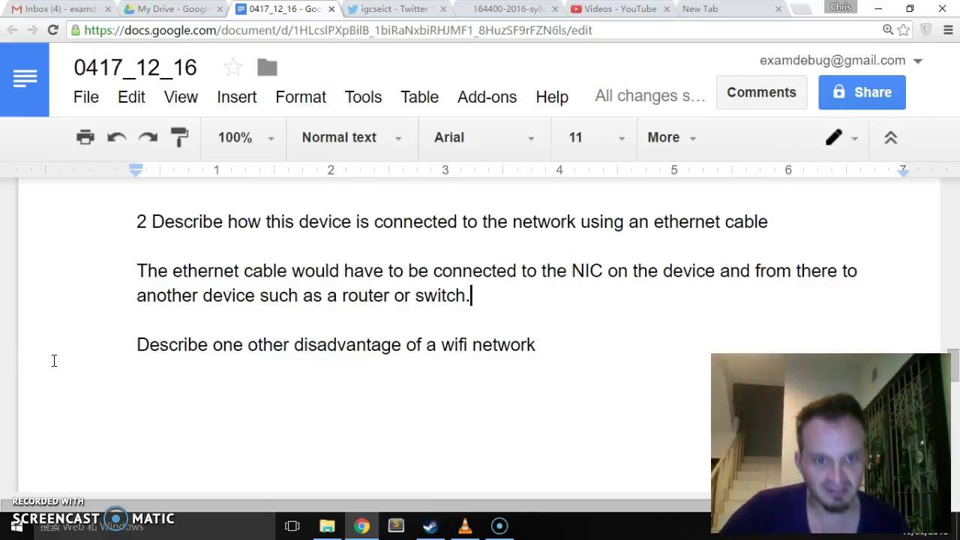
pyautogui.click(135, 346)
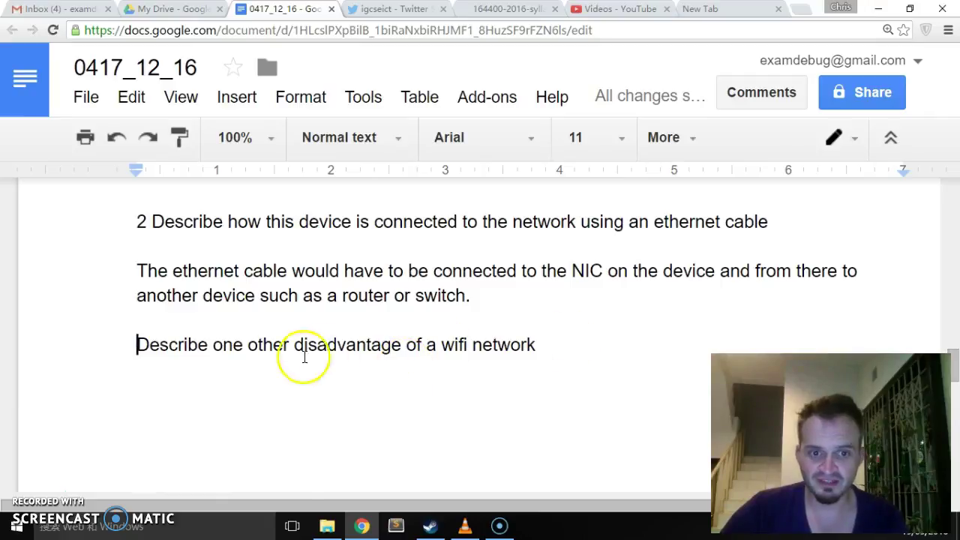
pyautogui.moveTo(291, 345); pyautogui.dragTo(423, 346)
pyautogui.click(547, 345)
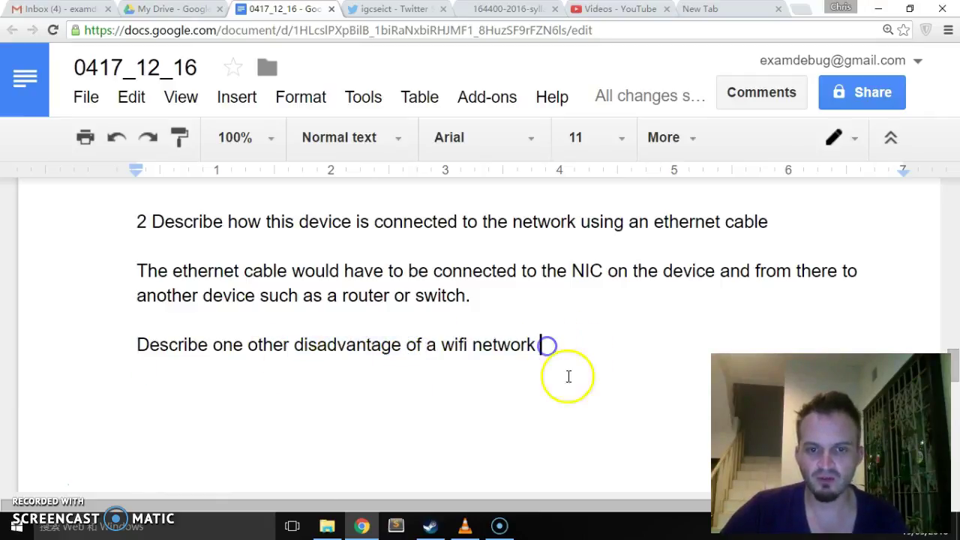
pyautogui.doubleClick(235, 395)
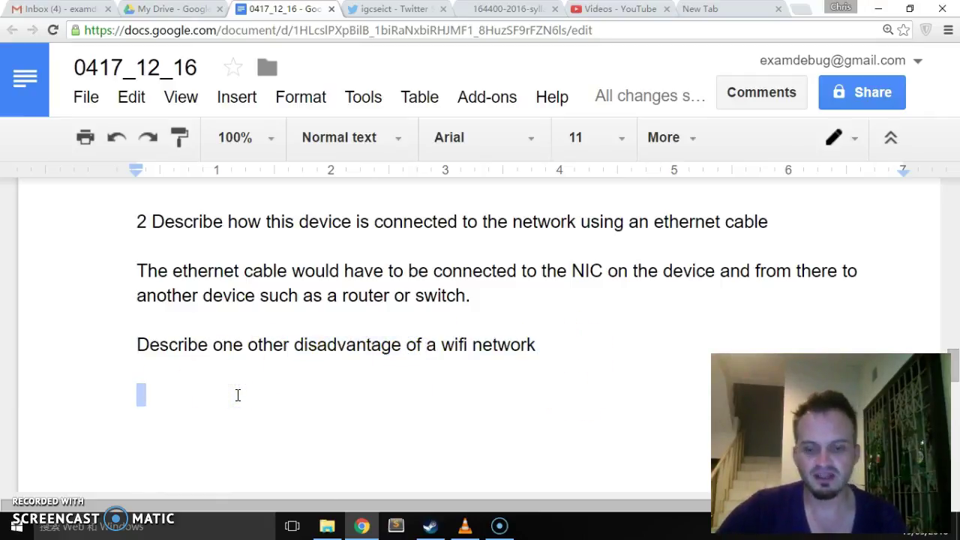
pyautogui.click(238, 395)
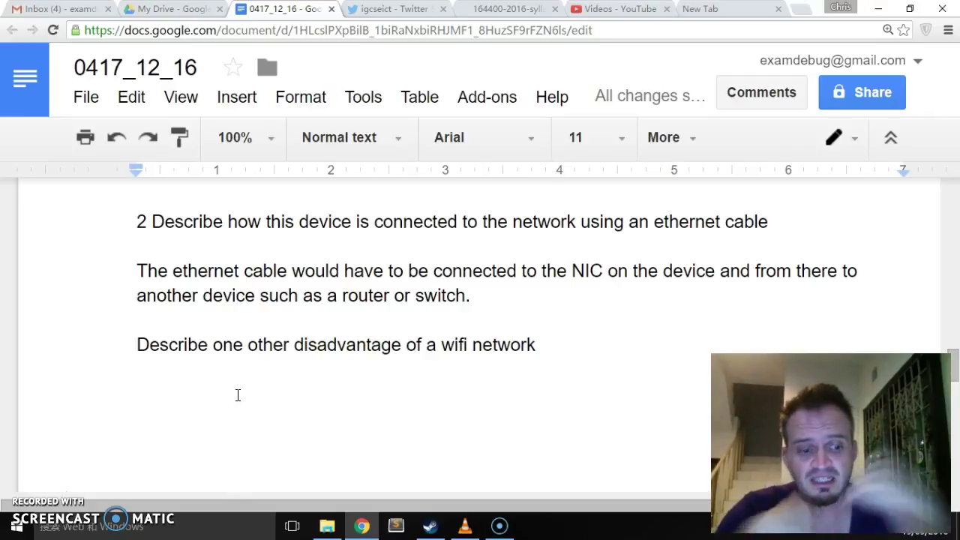
pyautogui.write('1, .')
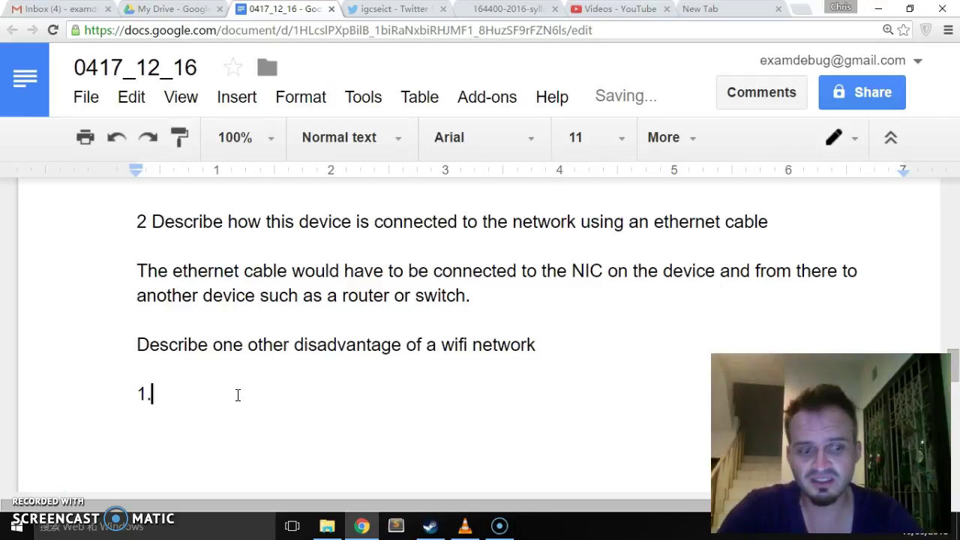
pyautogui.write(' Less secure')
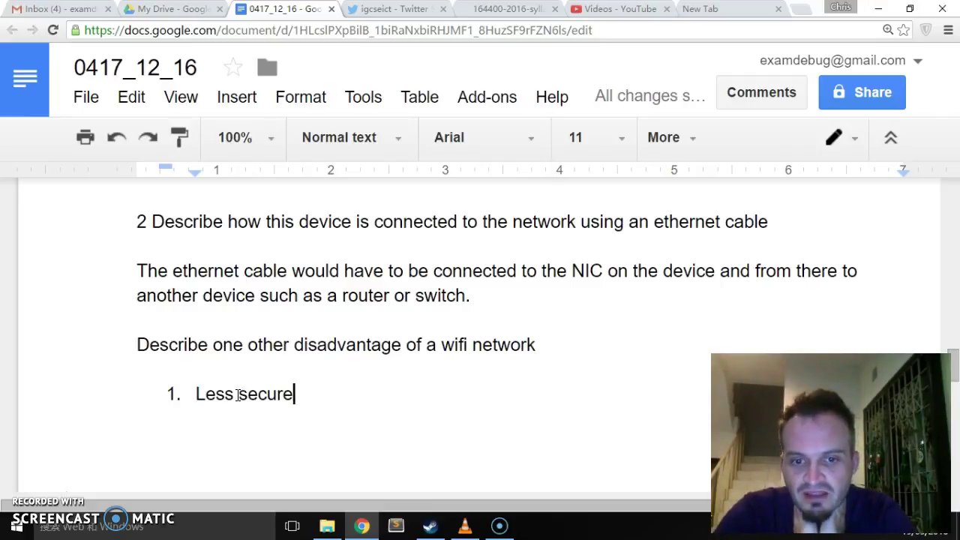
pyautogui.press('Return')
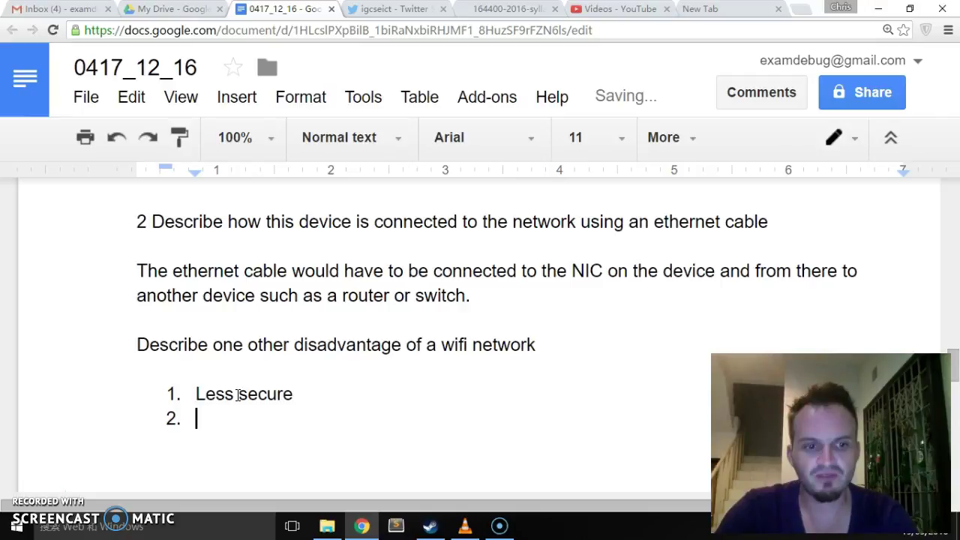
pyautogui.write('Usua')
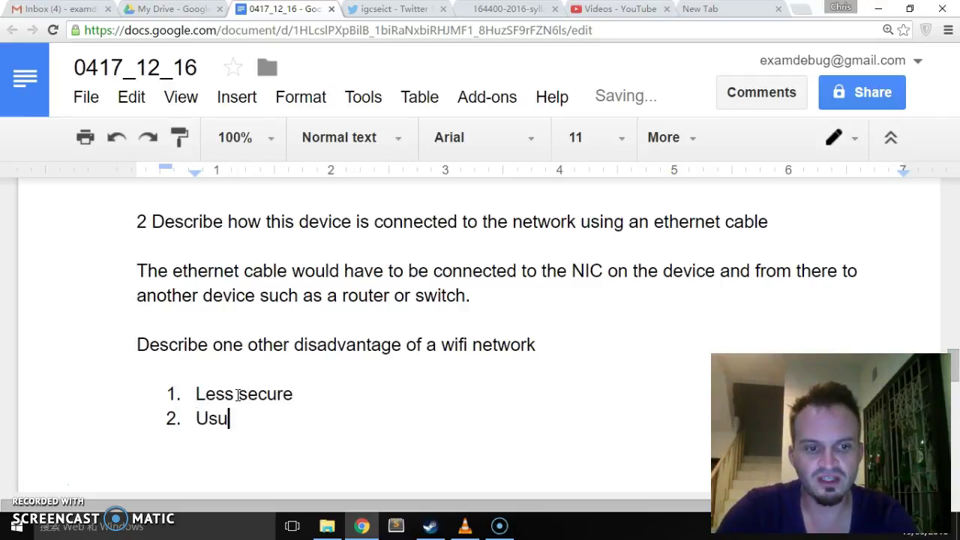
pyautogui.press('BackSpace')
pyautogui.press('BackSpace')
pyautogui.press('BackSpace')
pyautogui.press('BackSpace')
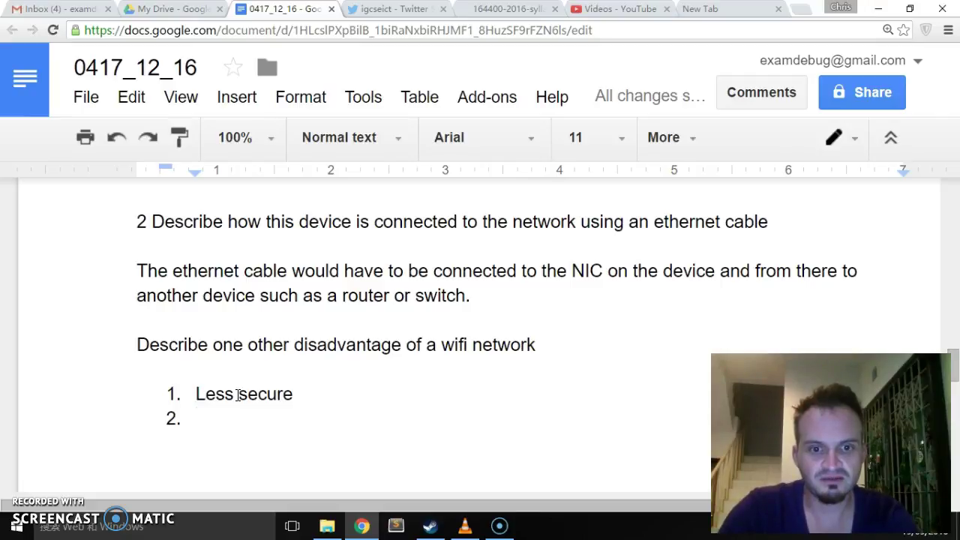
# Enter "Wifi usually has a lower data transfer rate." as the second item of the wifi disadvantages list
pyautogui.write('Wifi')
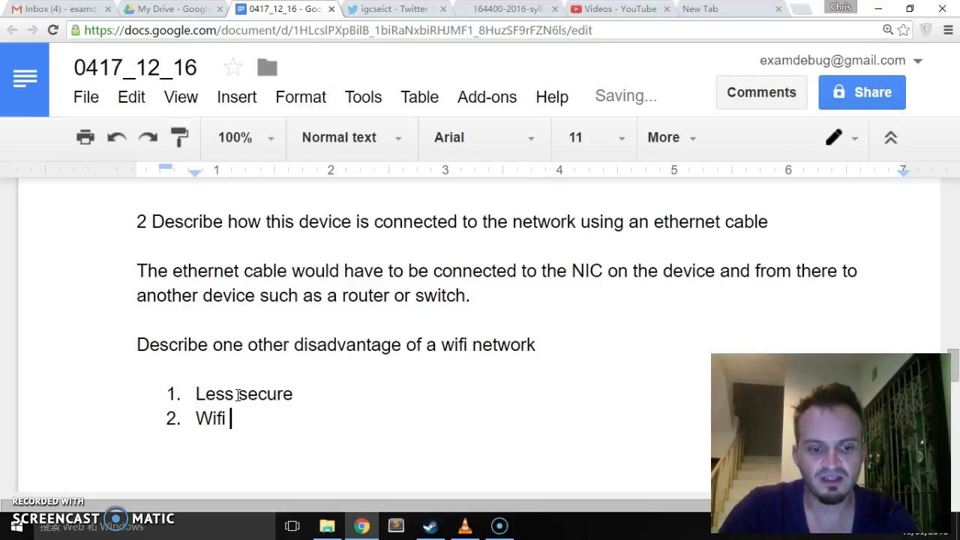
pyautogui.write(' usua')
pyautogui.press('BackSpace')
pyautogui.write('ua')
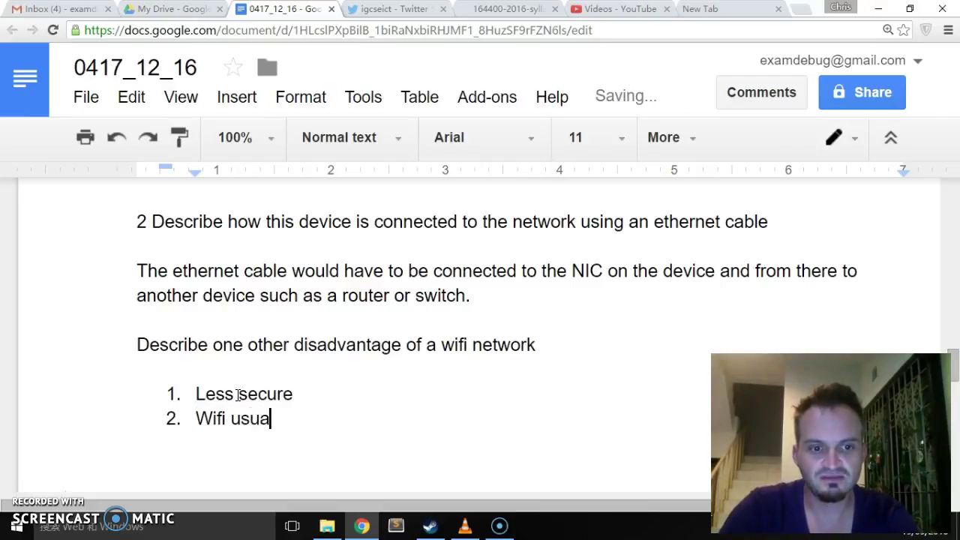
pyautogui.write('lly has a low')
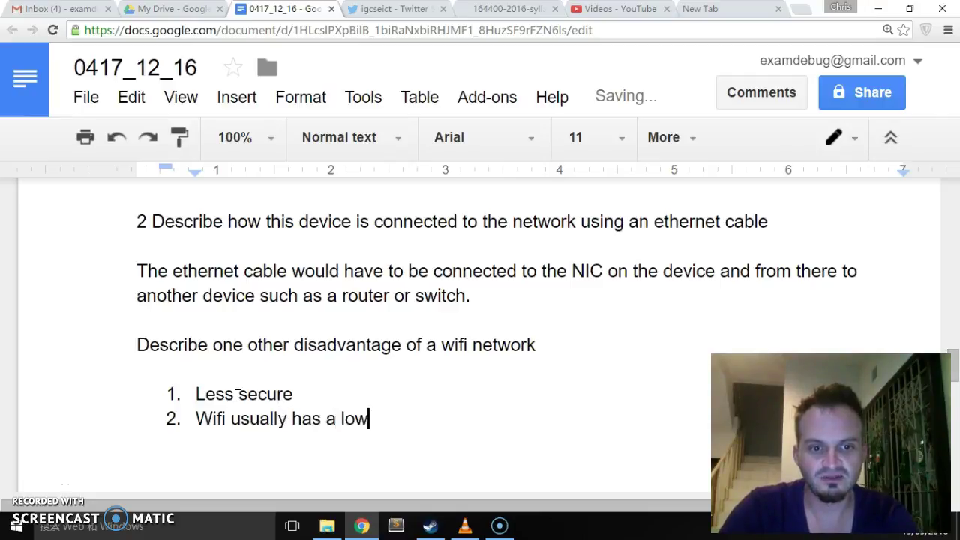
pyautogui.write('er data tr')
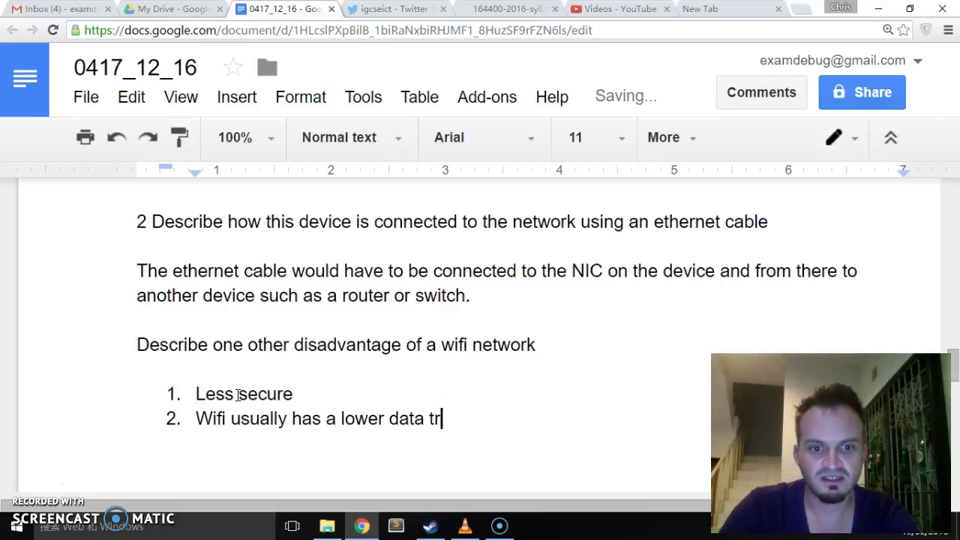
pyautogui.write('ansfew')
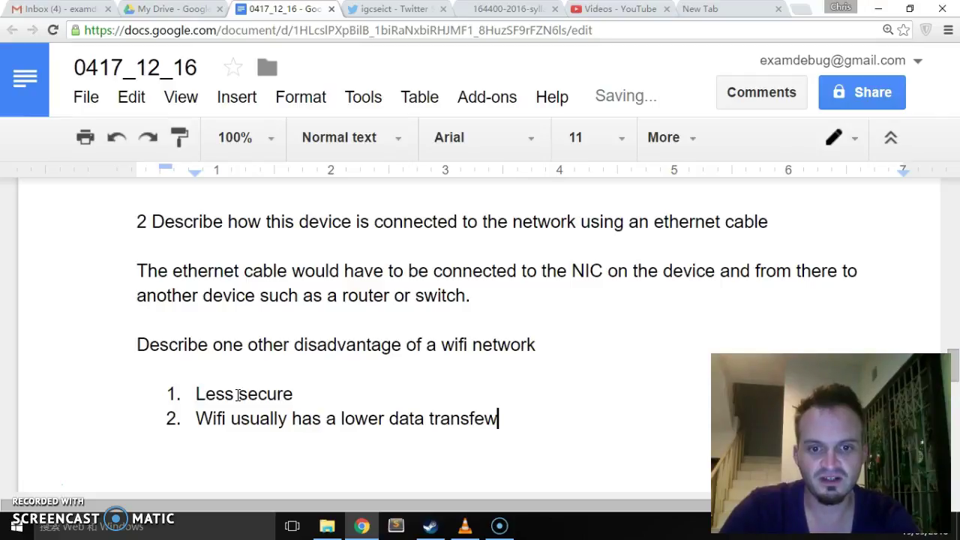
pyautogui.press('BackSpace')
pyautogui.write('r r')
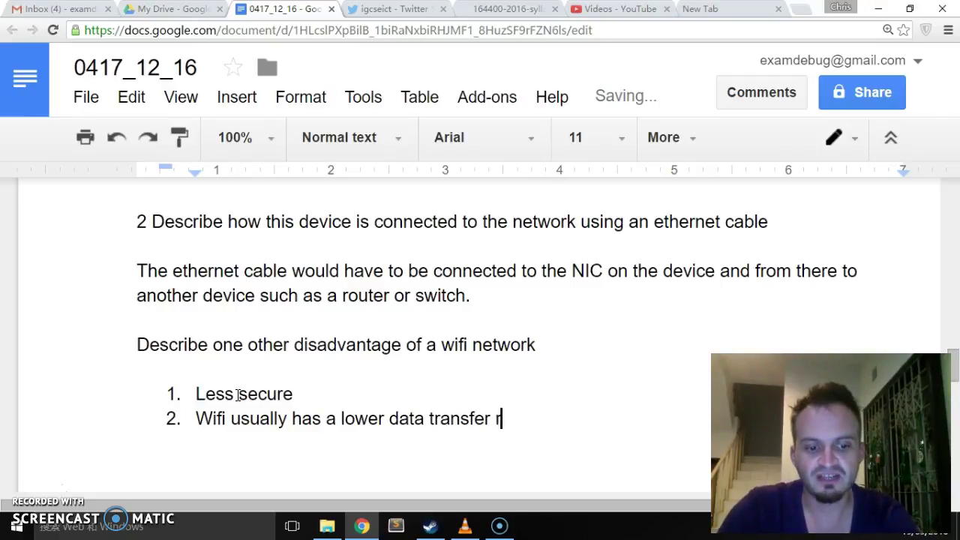
pyautogui.write('ate.')
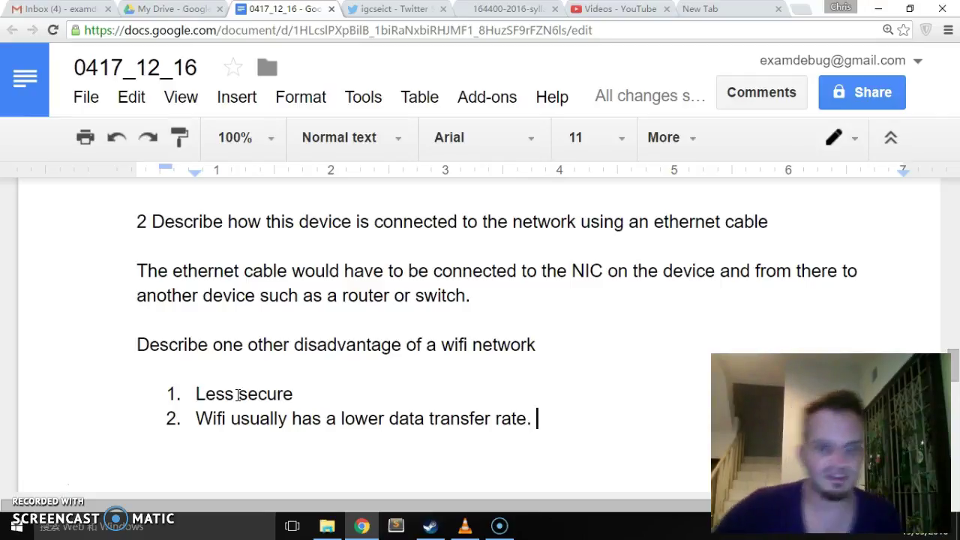
# Review the two listed wifi disadvantages against the question they answer
pyautogui.click(308, 398)
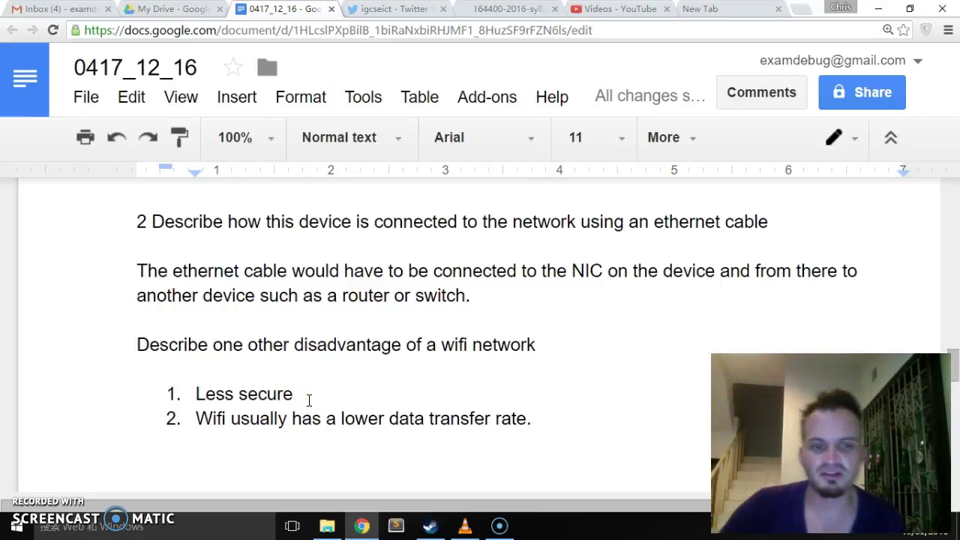
pyautogui.moveTo(199, 404); pyautogui.dragTo(300, 396)
pyautogui.click(352, 396)
pyautogui.moveTo(196, 420); pyautogui.dragTo(317, 408)
pyautogui.click(251, 416)
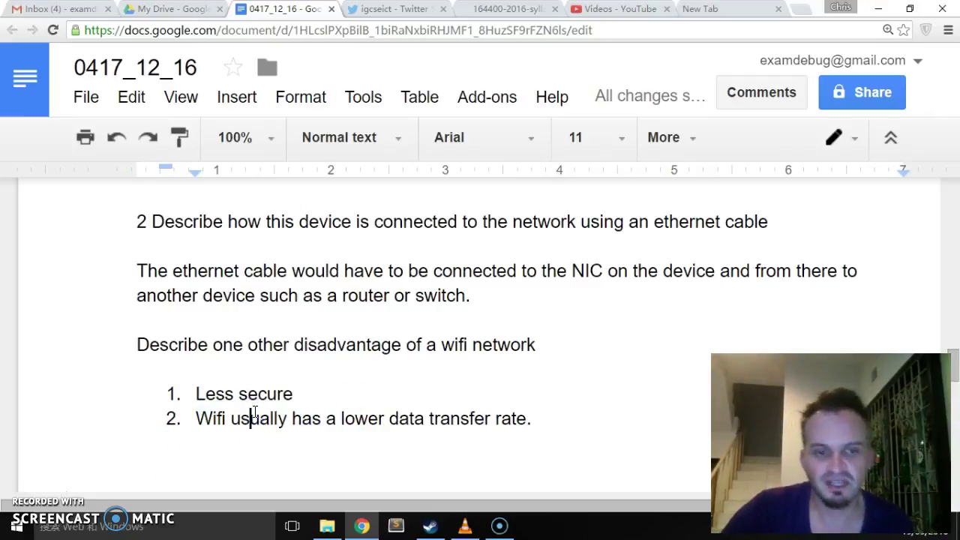
pyautogui.moveTo(552, 419); pyautogui.dragTo(188, 415)
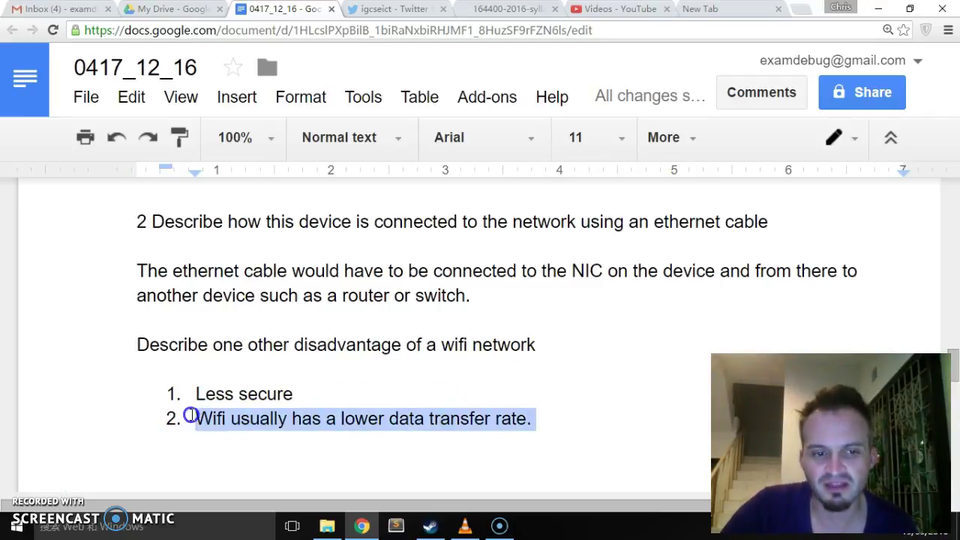
pyautogui.click(555, 416)
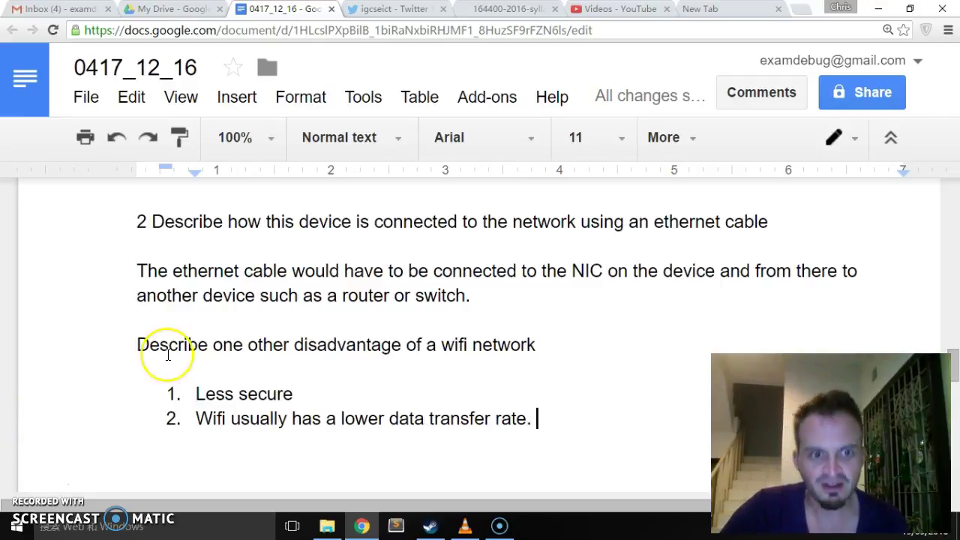
pyautogui.scroll(1, 168, 353)
pyautogui.scroll(-2, 167, 353)
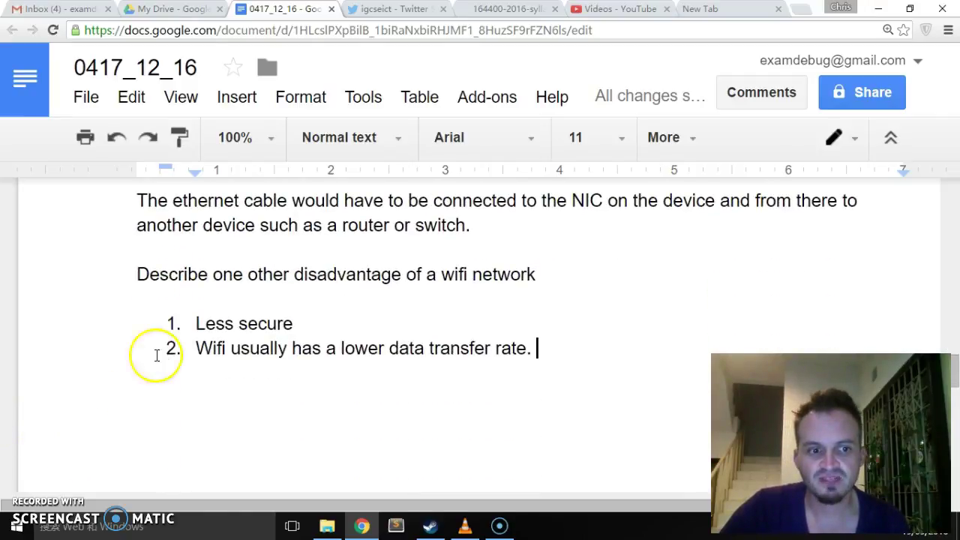